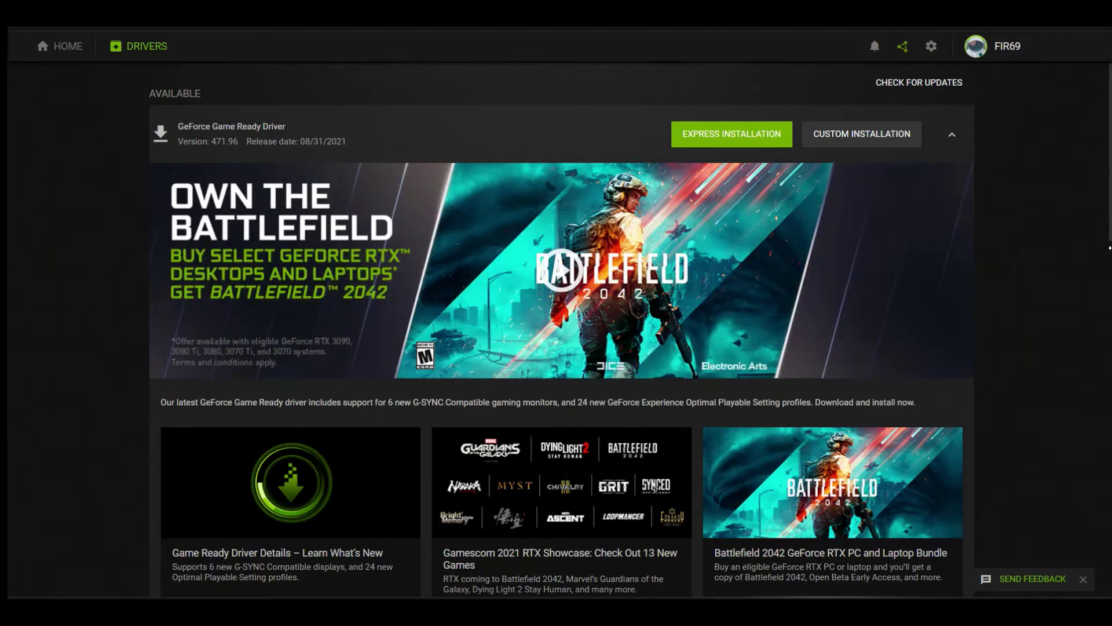
Step: Attempt the Express Installation of Game Ready Driver 471.96 and let it fail with an error
{"action": "left_click", "coordinate": [779, 137]}
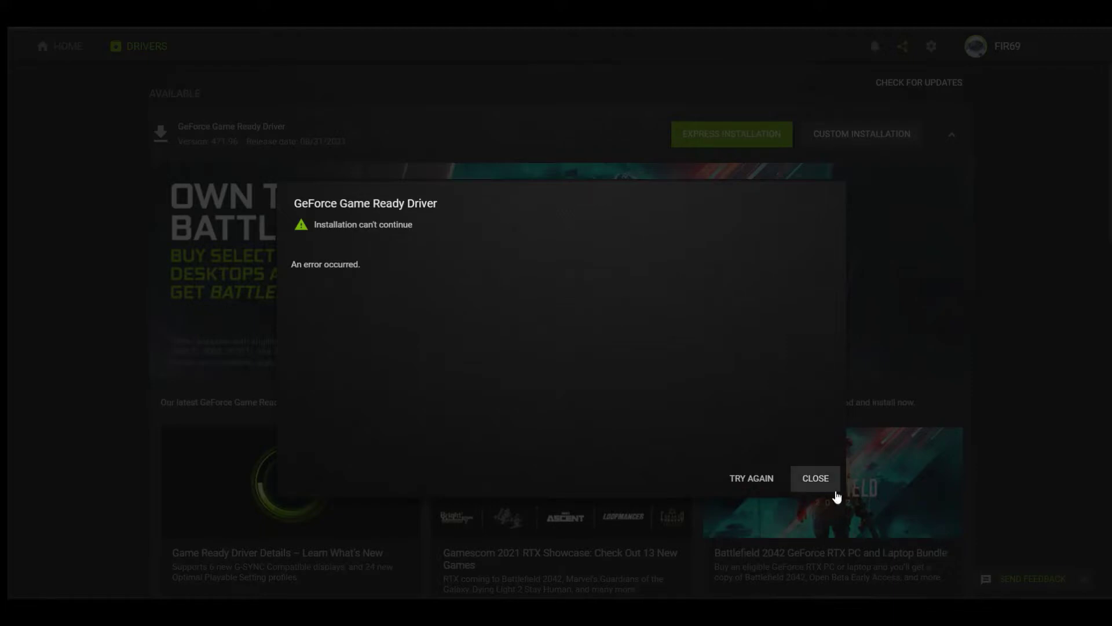
Step: Dismiss the error, Google 'nvidia geforce gaming laptop driver download' and open the Official GeForce Drivers result
{"action": "left_click", "coordinate": [815, 478]}
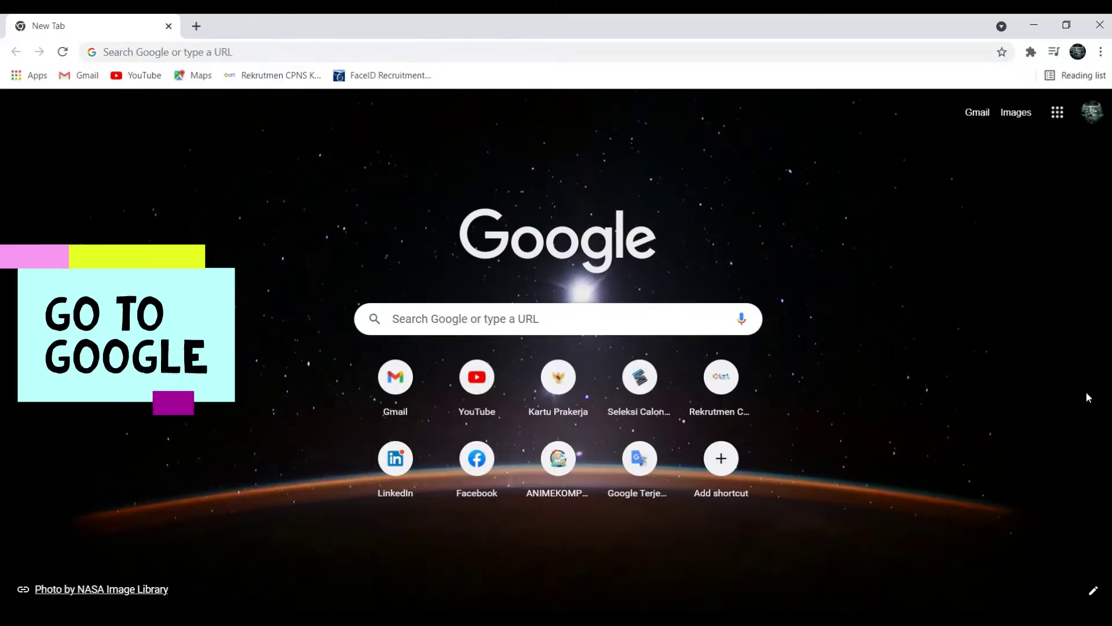
{"action": "left_click", "coordinate": [291, 51]}
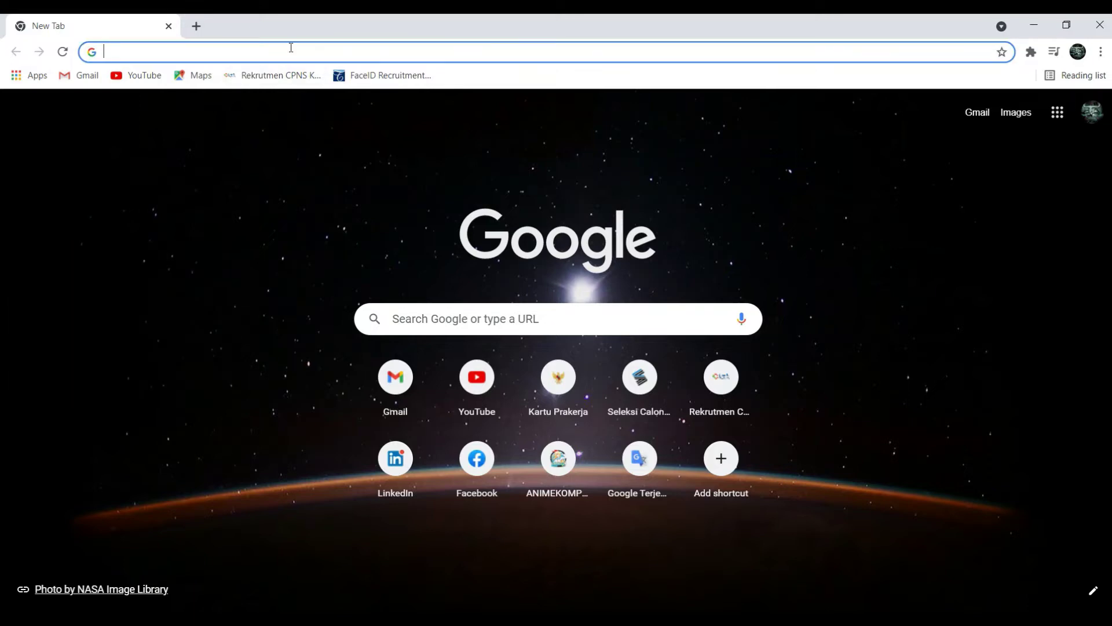
{"action": "type", "text": "nvidia ge"}
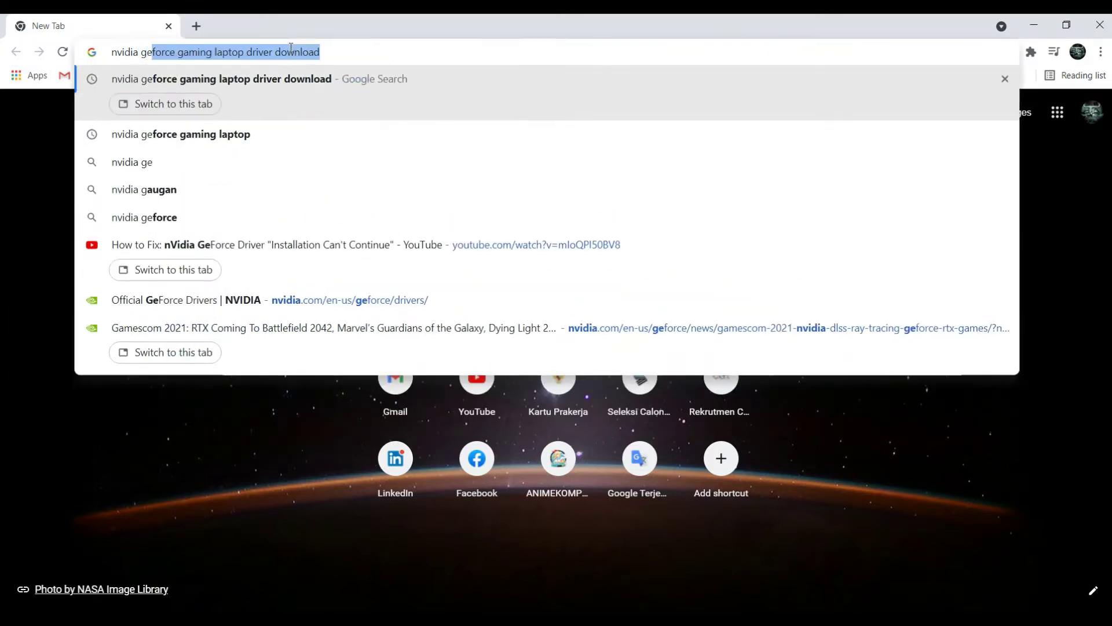
{"action": "type", "text": "f"}
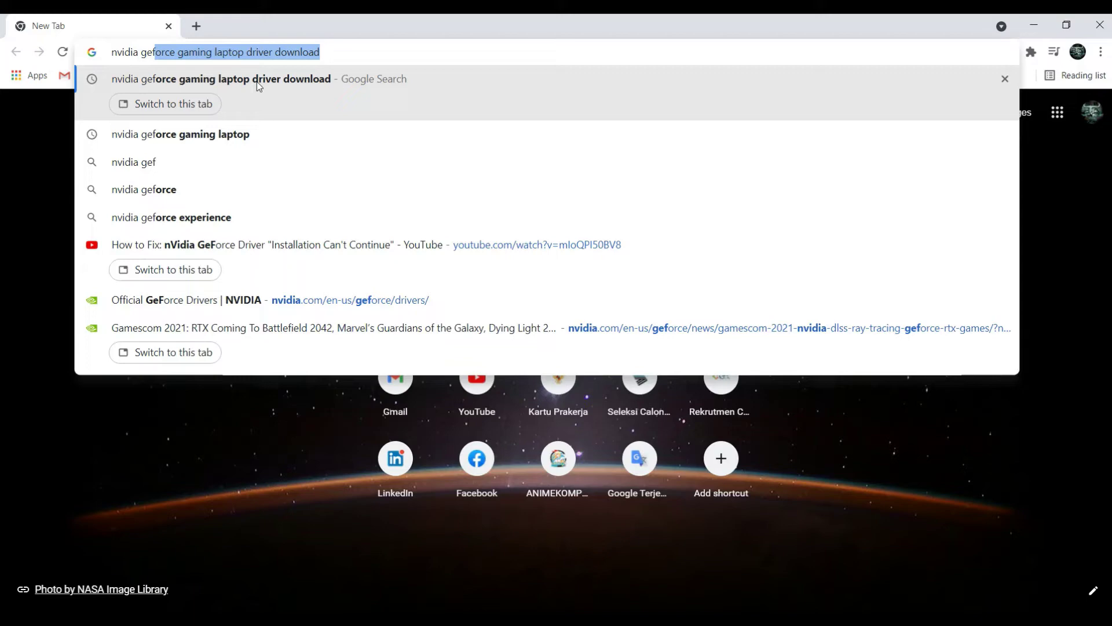
{"action": "left_click", "coordinate": [257, 80]}
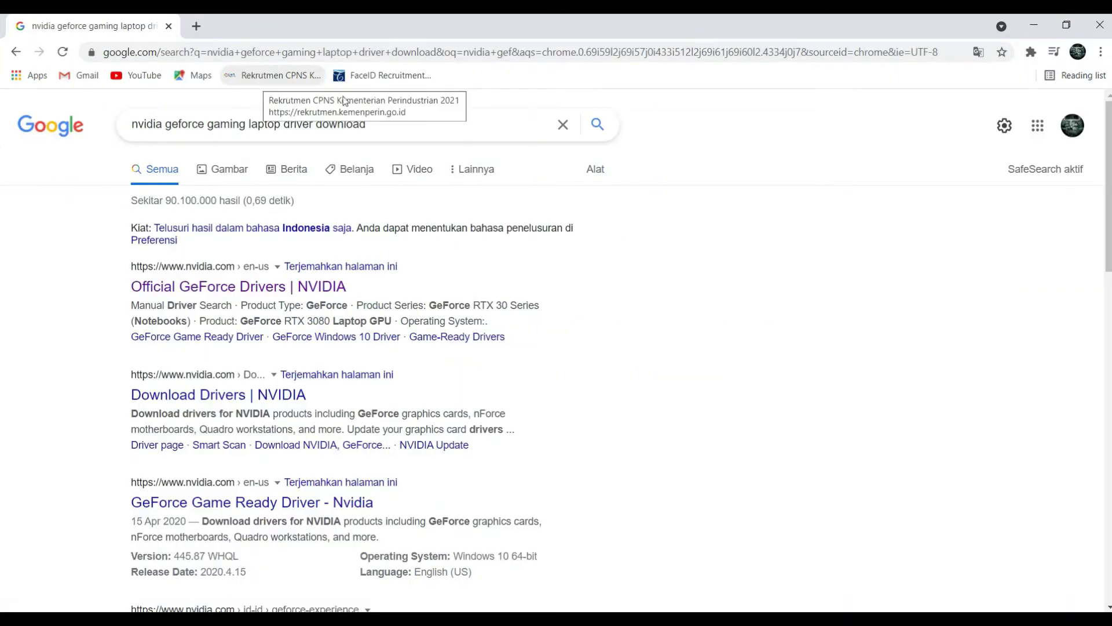
{"action": "left_click", "coordinate": [275, 286]}
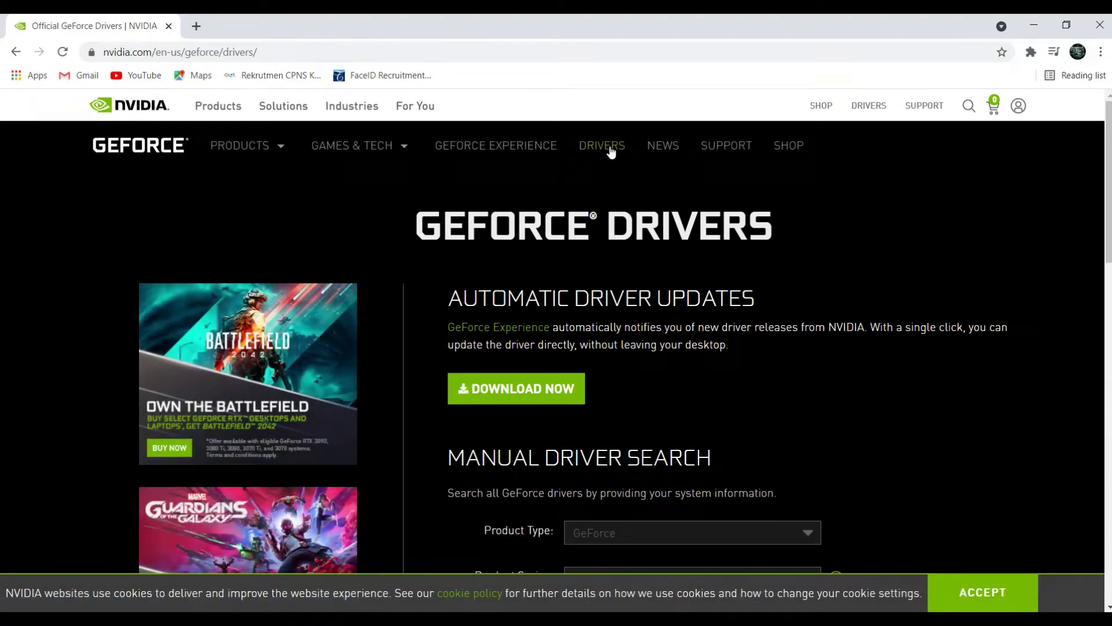
Step: Pick GeForce and GTX 16 Series (Notebooks) in Manual Driver Search, then bring up Device Manager
{"action": "left_click", "coordinate": [608, 150]}
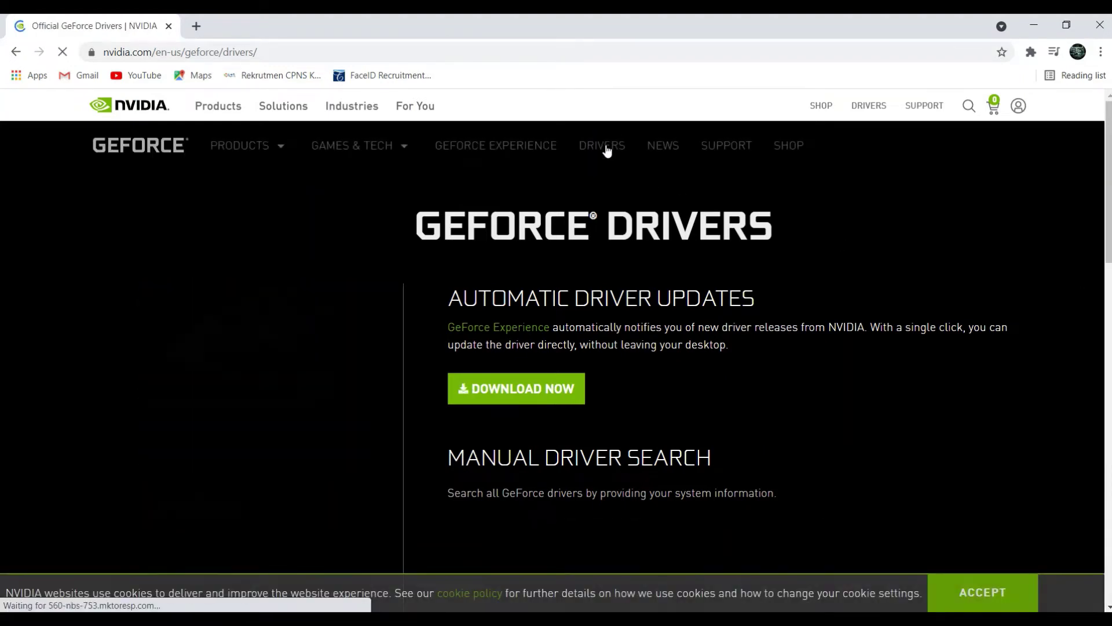
{"action": "left_click_drag", "start_coordinate": [1109, 239], "coordinate": [1108, 305]}
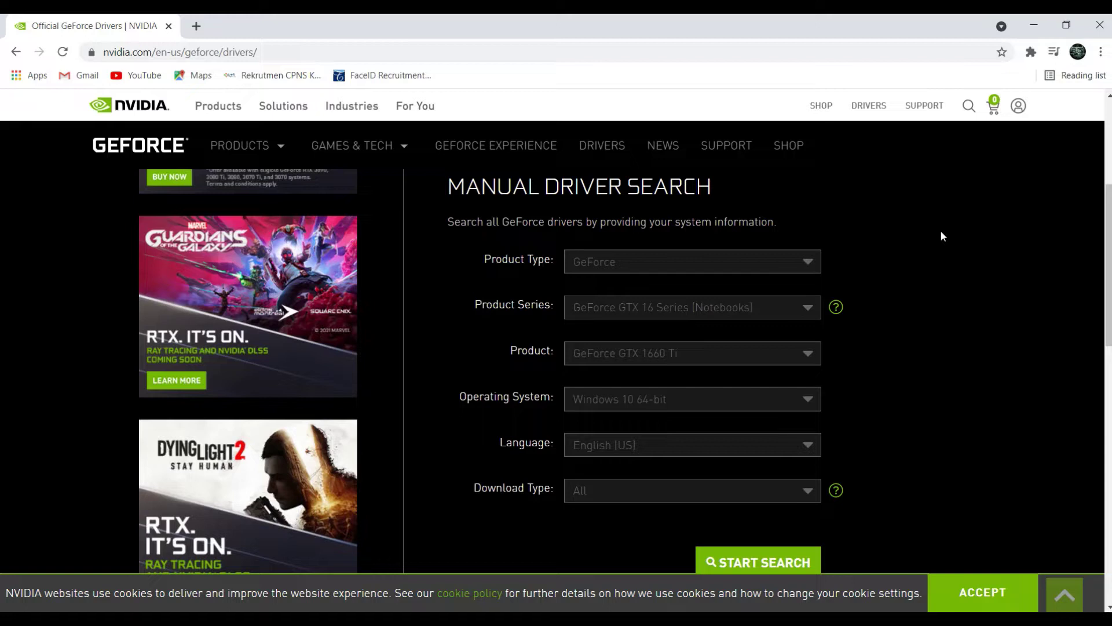
{"action": "left_click", "coordinate": [808, 261]}
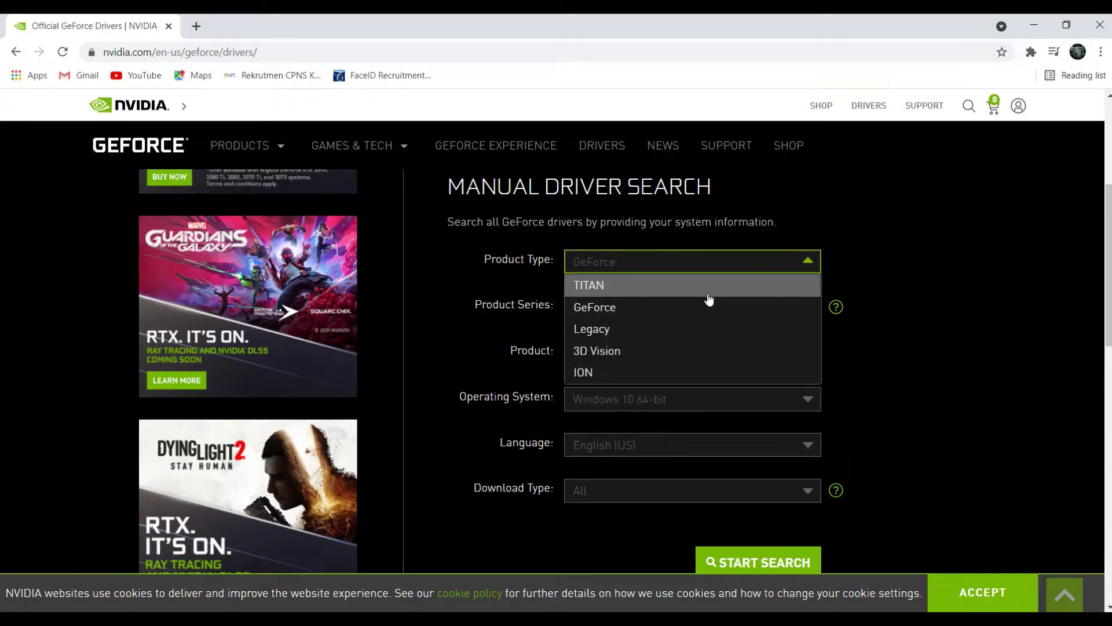
{"action": "left_click", "coordinate": [682, 309]}
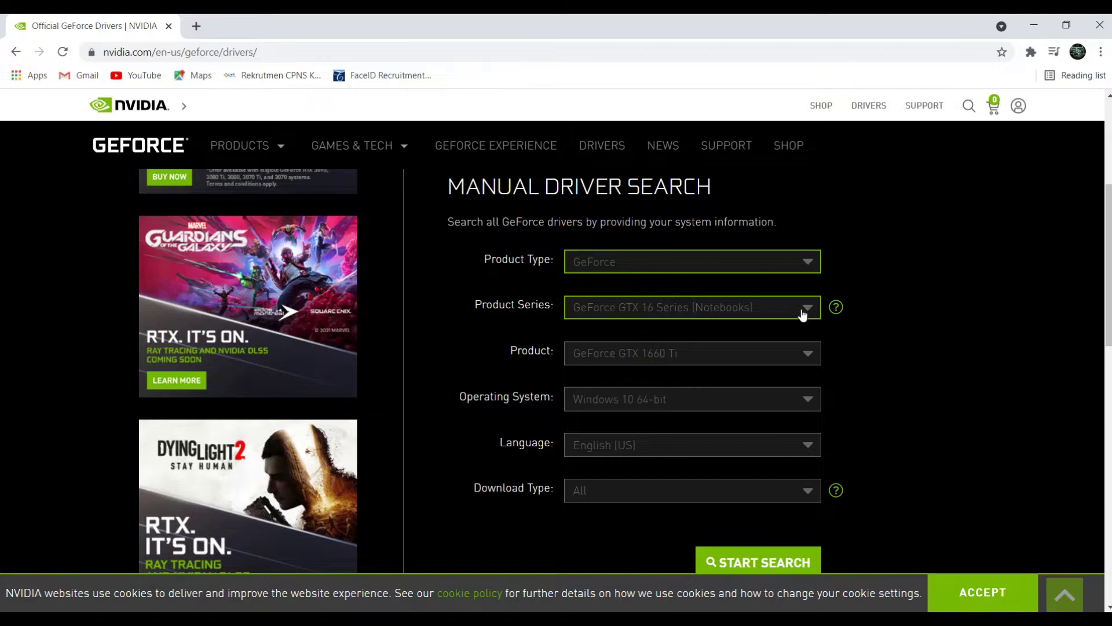
{"action": "left_click", "coordinate": [804, 311]}
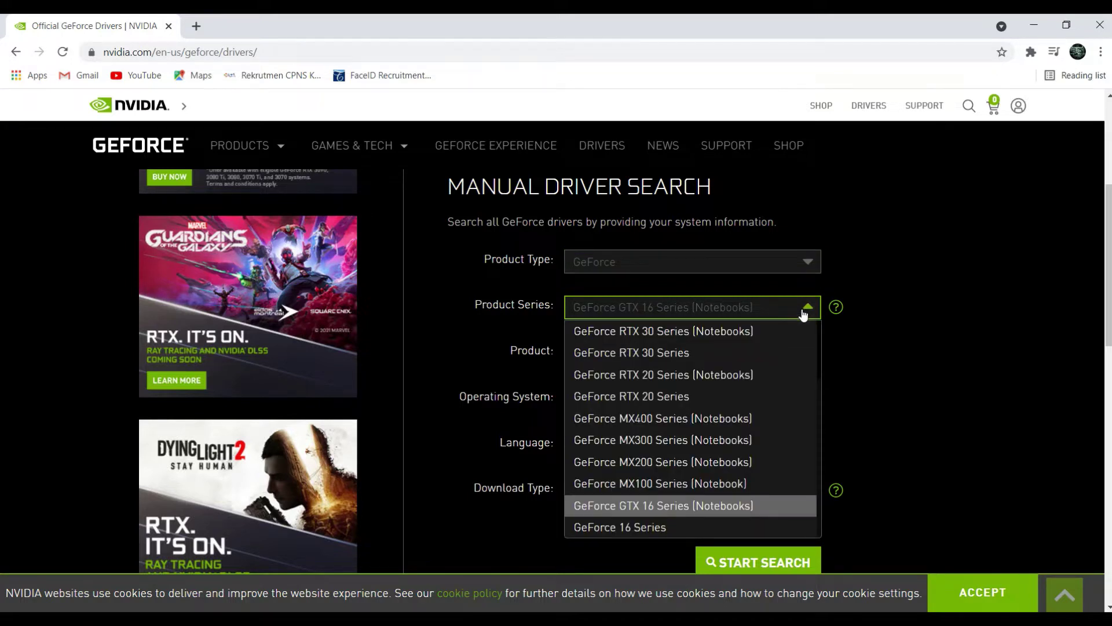
{"action": "left_click", "coordinate": [707, 506]}
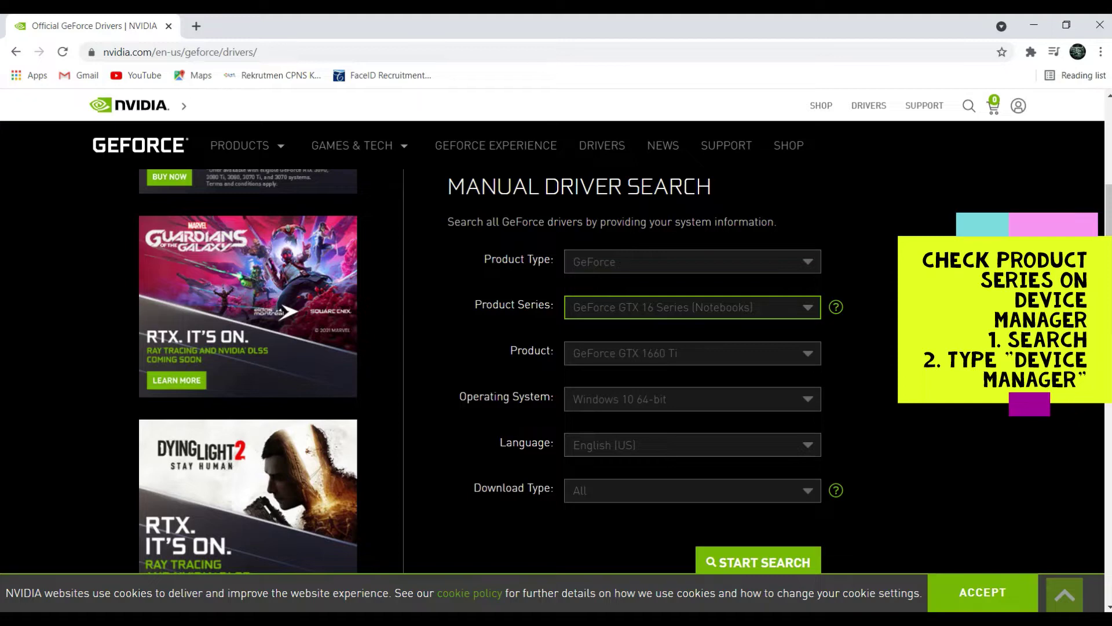
{"action": "left_click", "coordinate": [855, 556]}
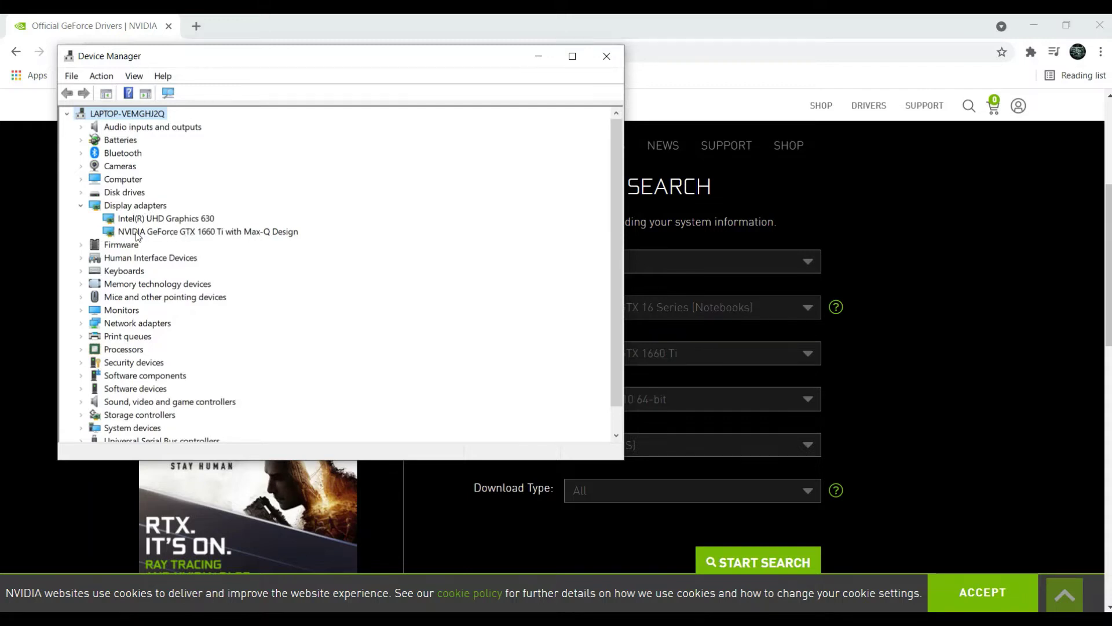
Step: Back in Chrome, choose GeForce GTX 1660 Ti as Product and Windows 10 64-bit as Operating System
{"action": "left_click", "coordinate": [879, 318]}
{"action": "left_click", "coordinate": [774, 352]}
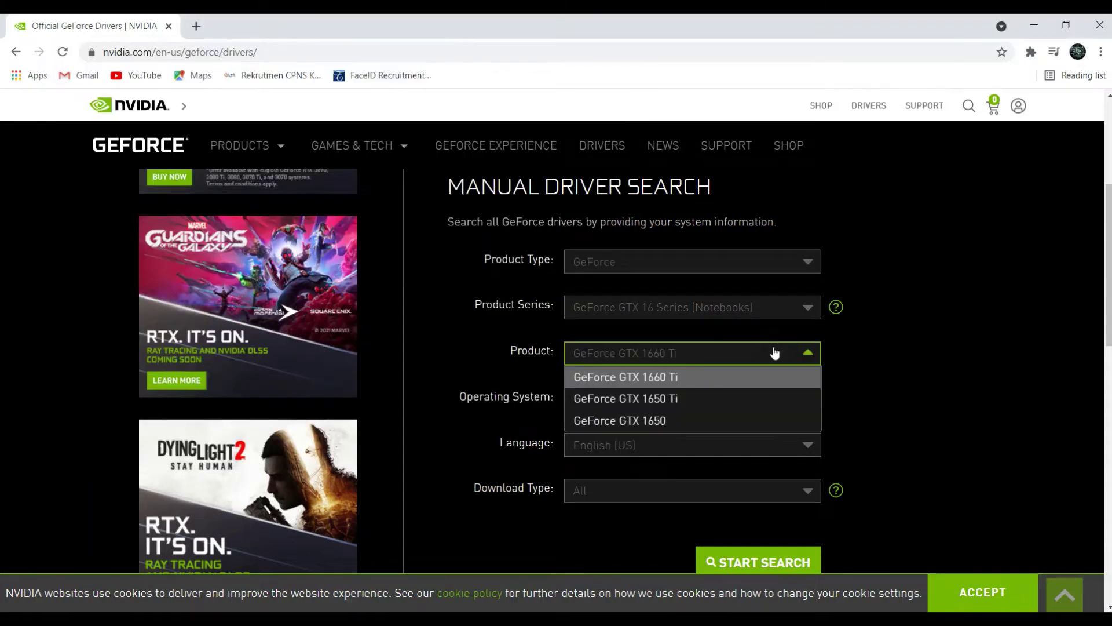
{"action": "left_click", "coordinate": [664, 382]}
{"action": "scroll", "coordinate": [763, 310], "scroll_direction": "down", "scroll_amount": 1}
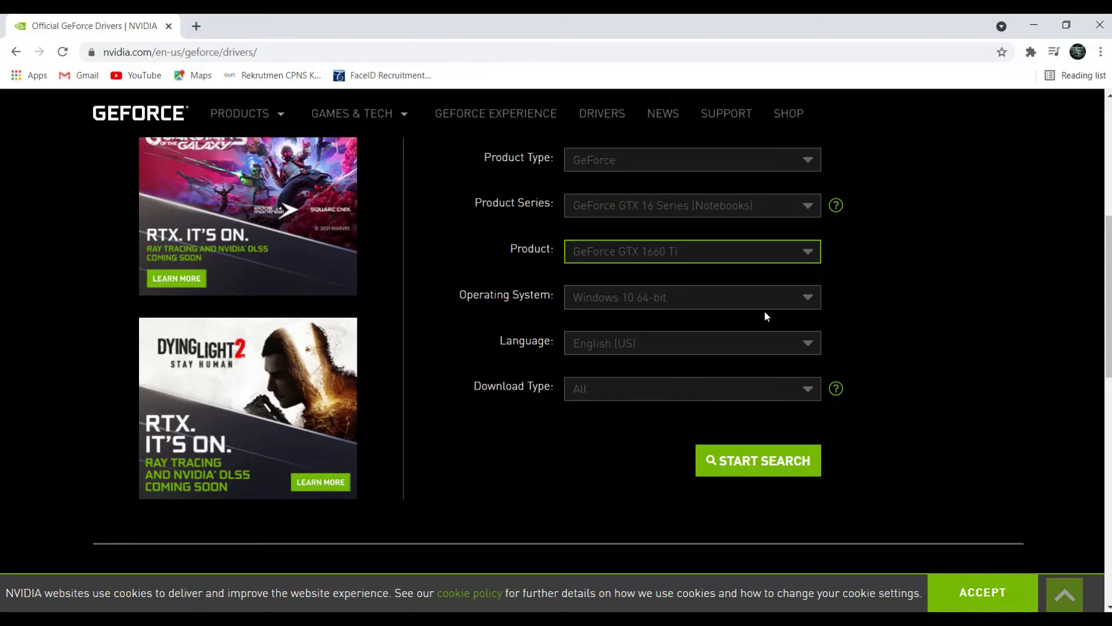
{"action": "left_click", "coordinate": [765, 302]}
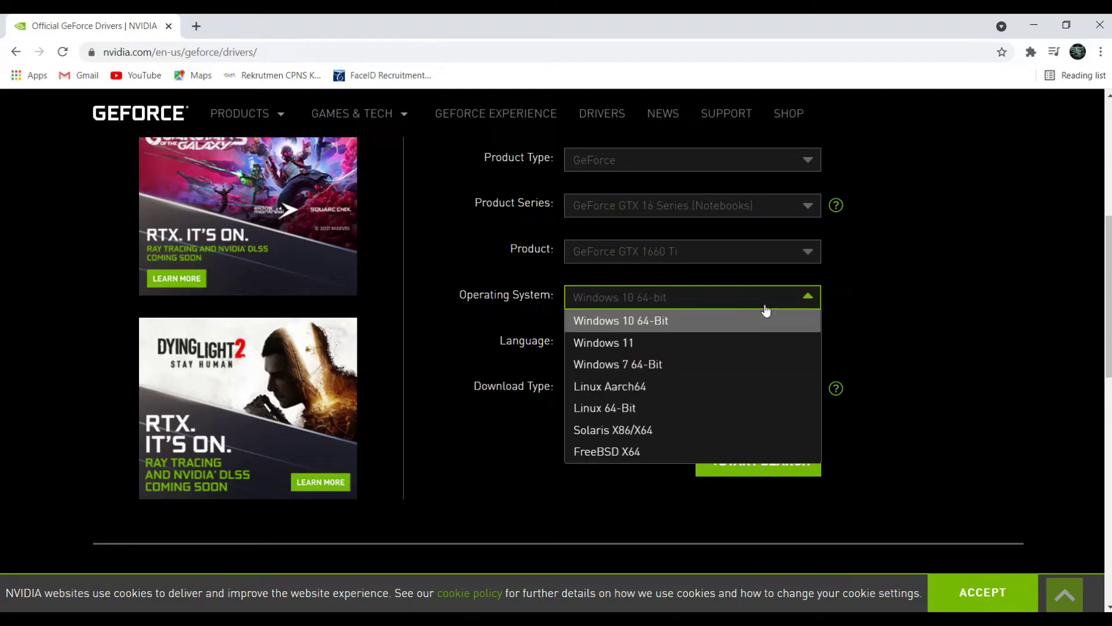
{"action": "left_click", "coordinate": [678, 320]}
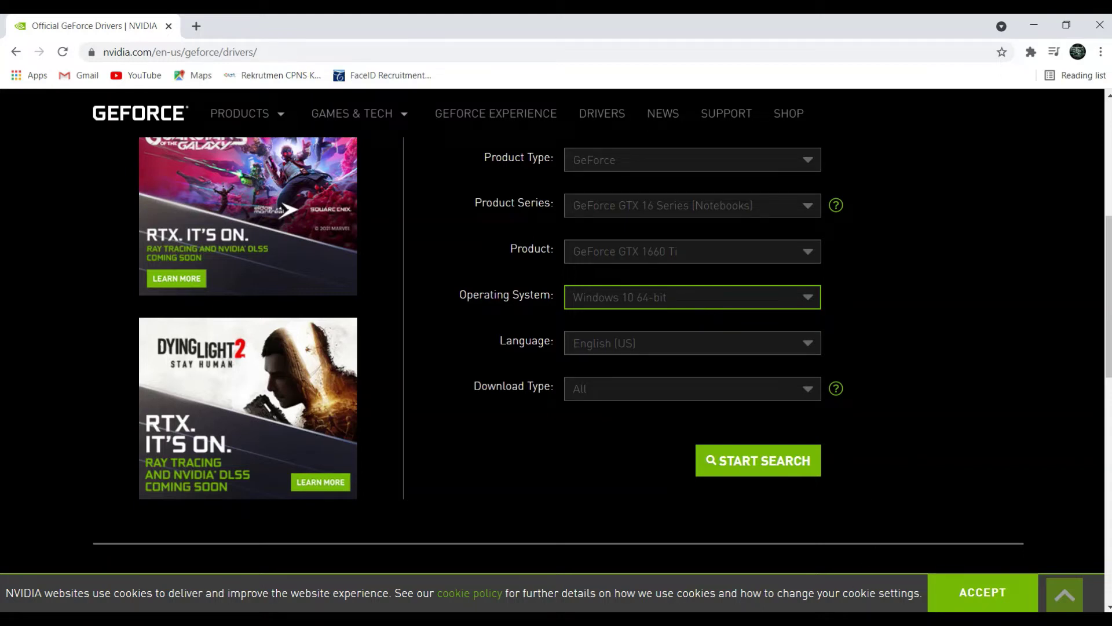
{"action": "key", "text": "alt+Tab"}
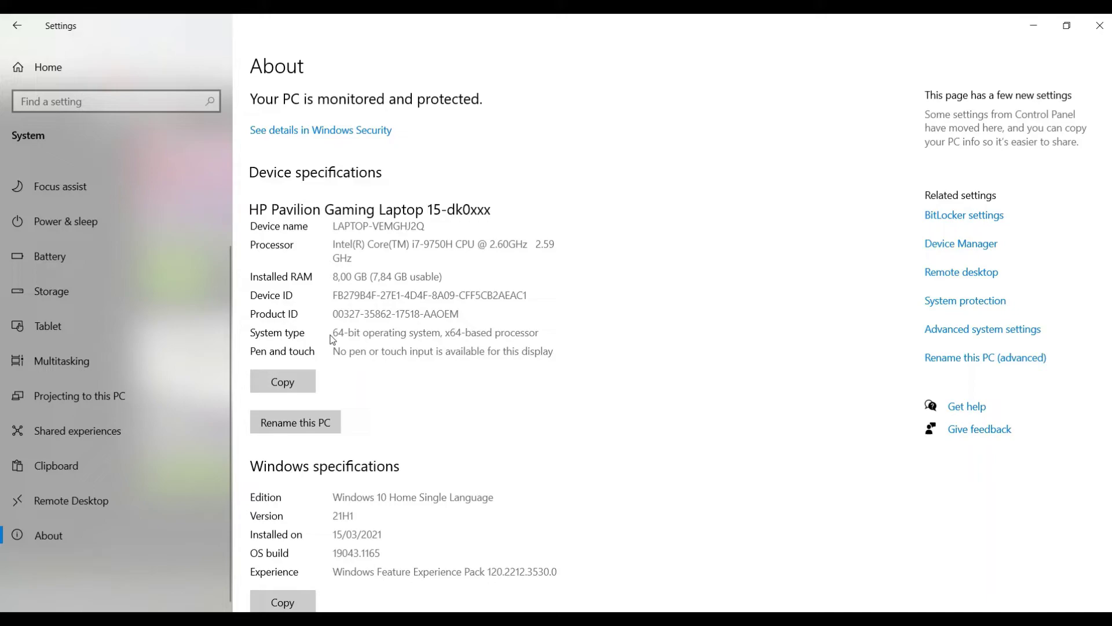
Step: Recheck the form, keeping Windows 10 64-bit, English (US) language and All download types
{"action": "left_click", "coordinate": [1033, 26]}
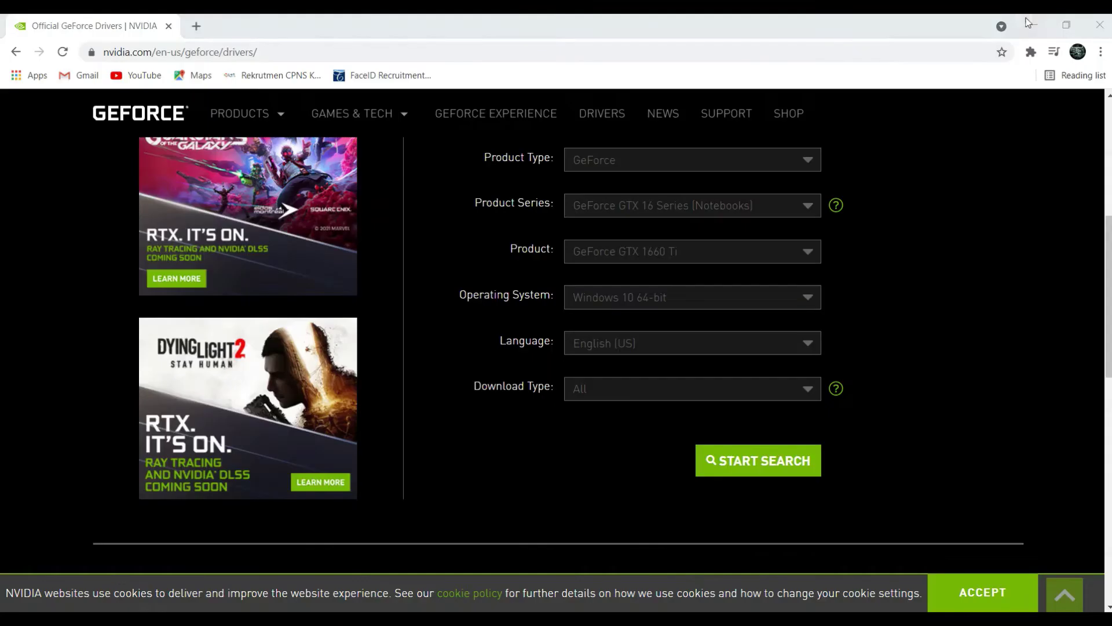
{"action": "left_click", "coordinate": [660, 298]}
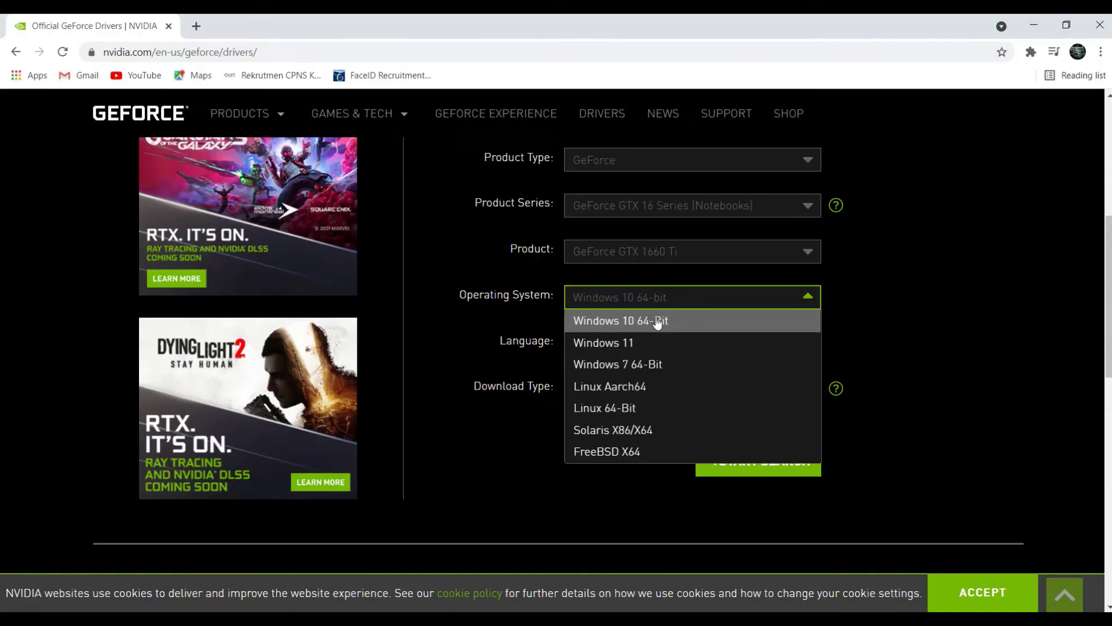
{"action": "left_click", "coordinate": [657, 321]}
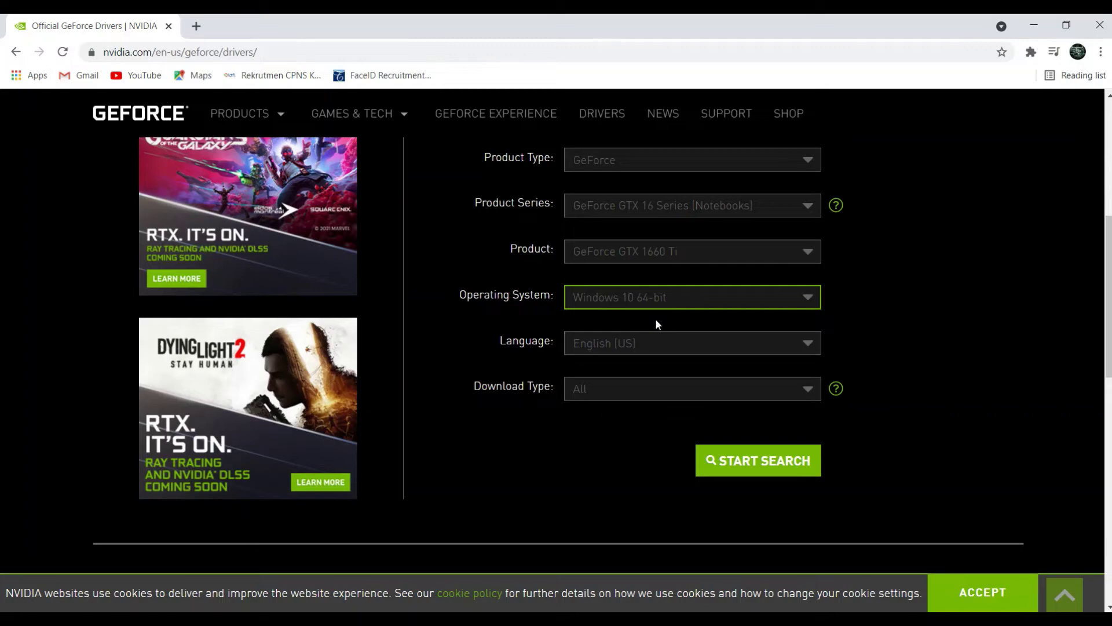
{"action": "left_click", "coordinate": [686, 348]}
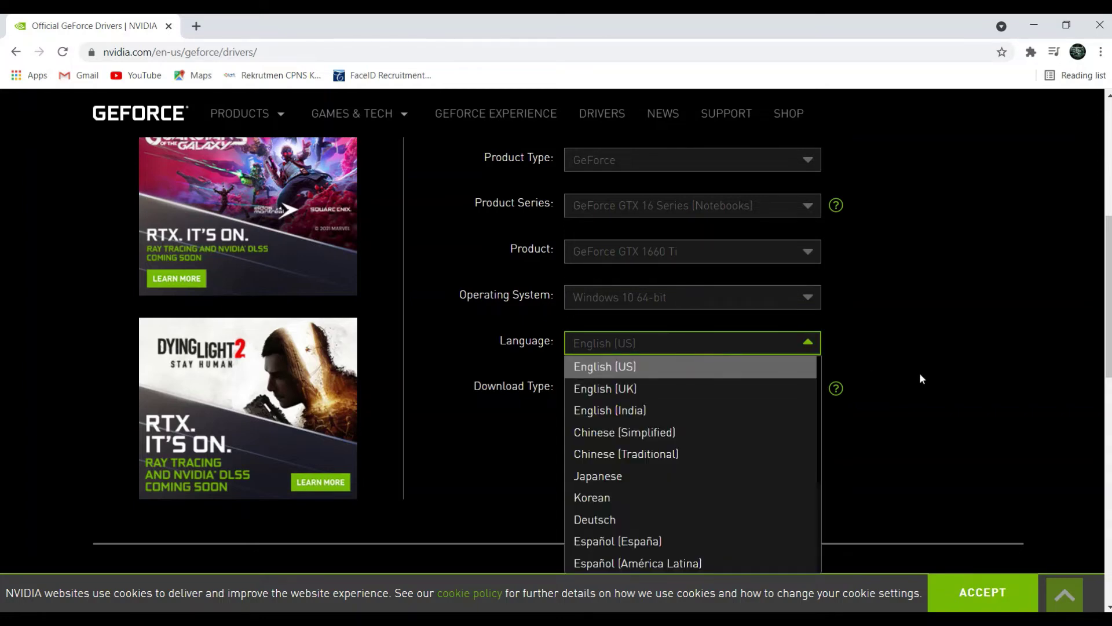
{"action": "left_click", "coordinate": [769, 339]}
{"action": "left_click", "coordinate": [660, 390]}
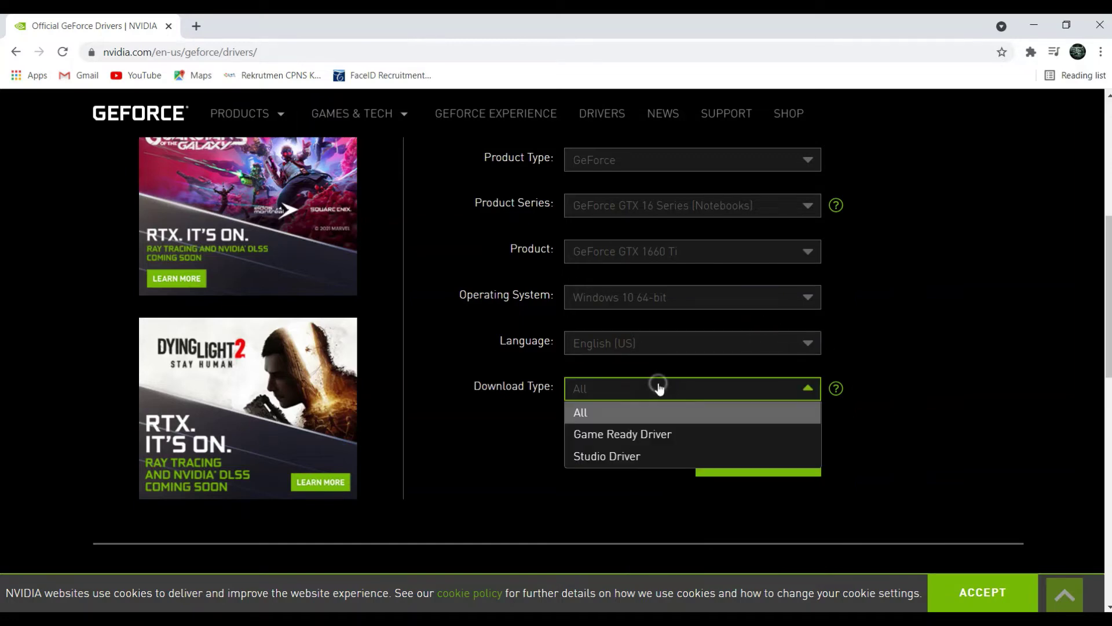
{"action": "left_click", "coordinate": [660, 389]}
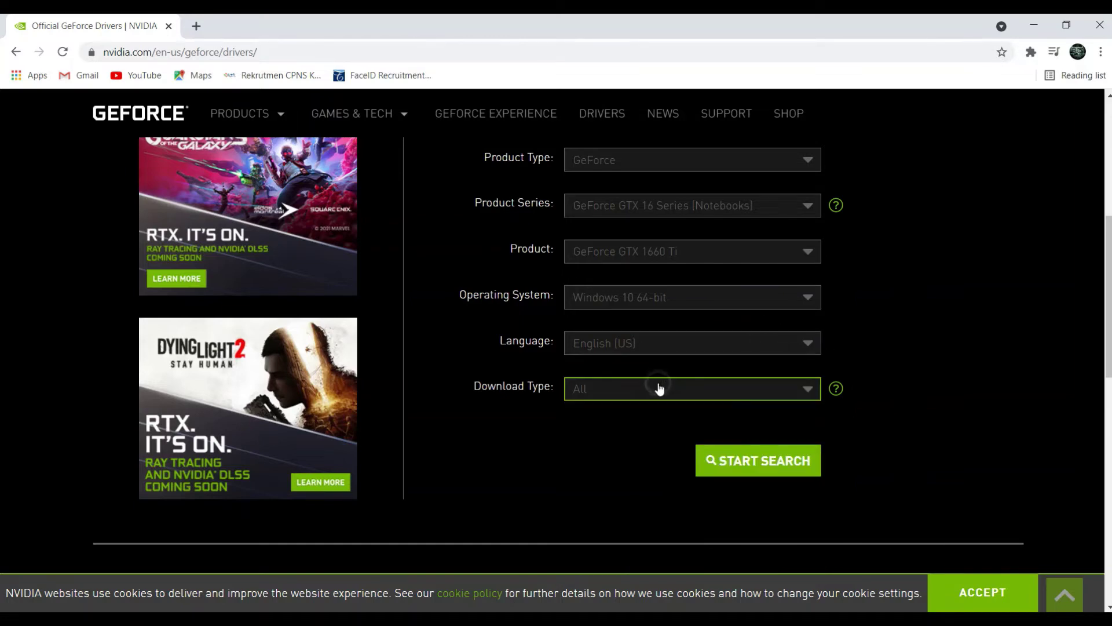
Step: Run the driver search, highlight the top result Game Ready Driver 471.96, and switch to GeForce Experience
{"action": "left_click", "coordinate": [785, 461]}
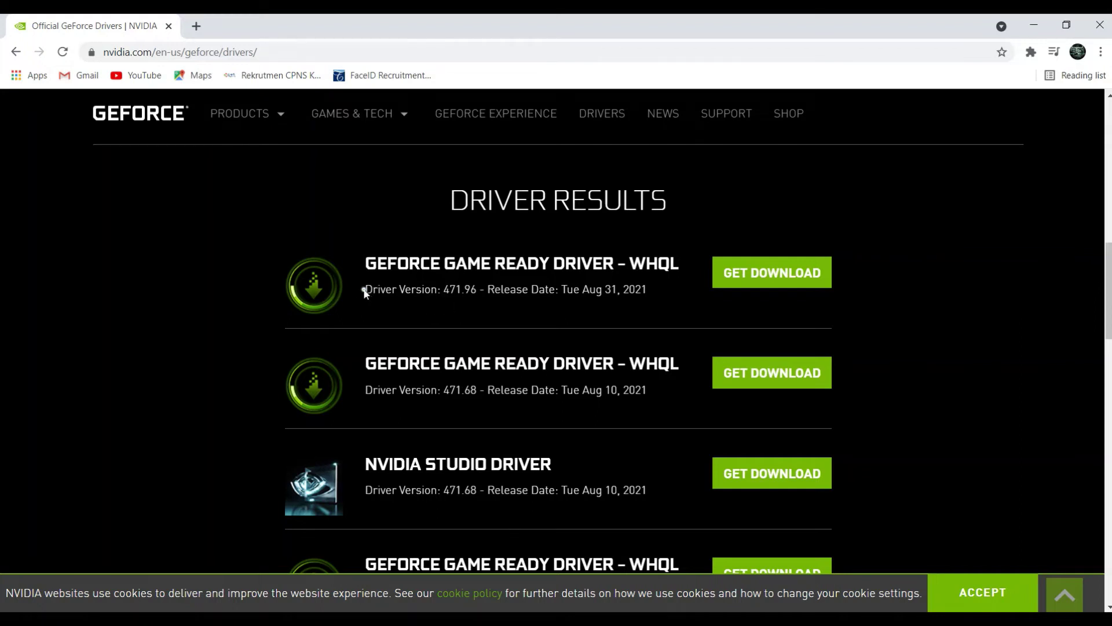
{"action": "left_click_drag", "start_coordinate": [363, 292], "coordinate": [480, 292]}
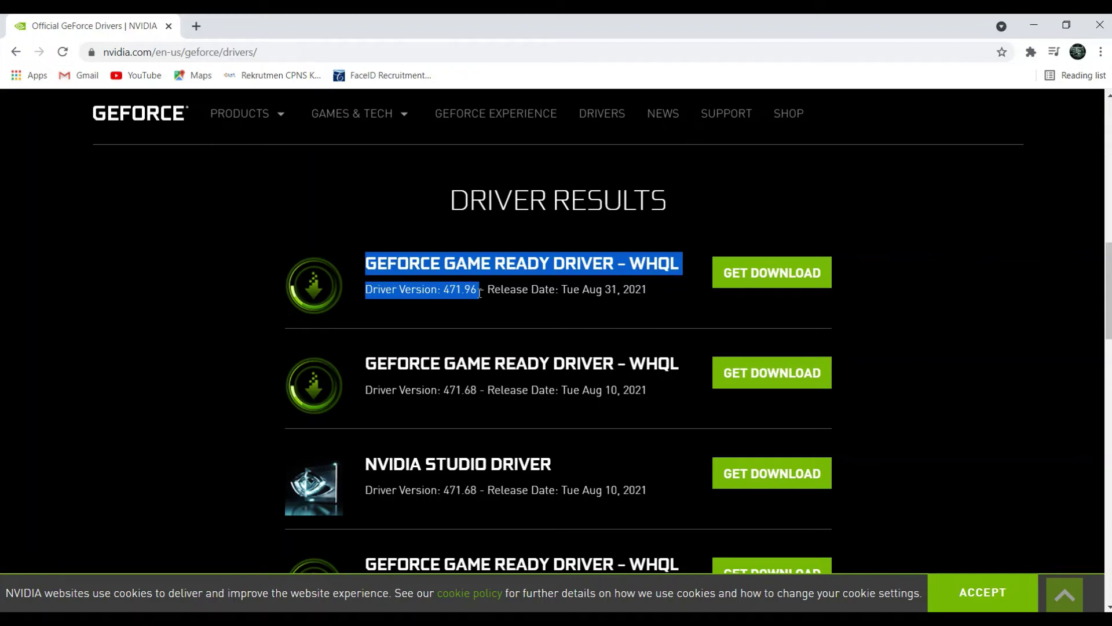
{"action": "key", "text": "alt+Tab"}
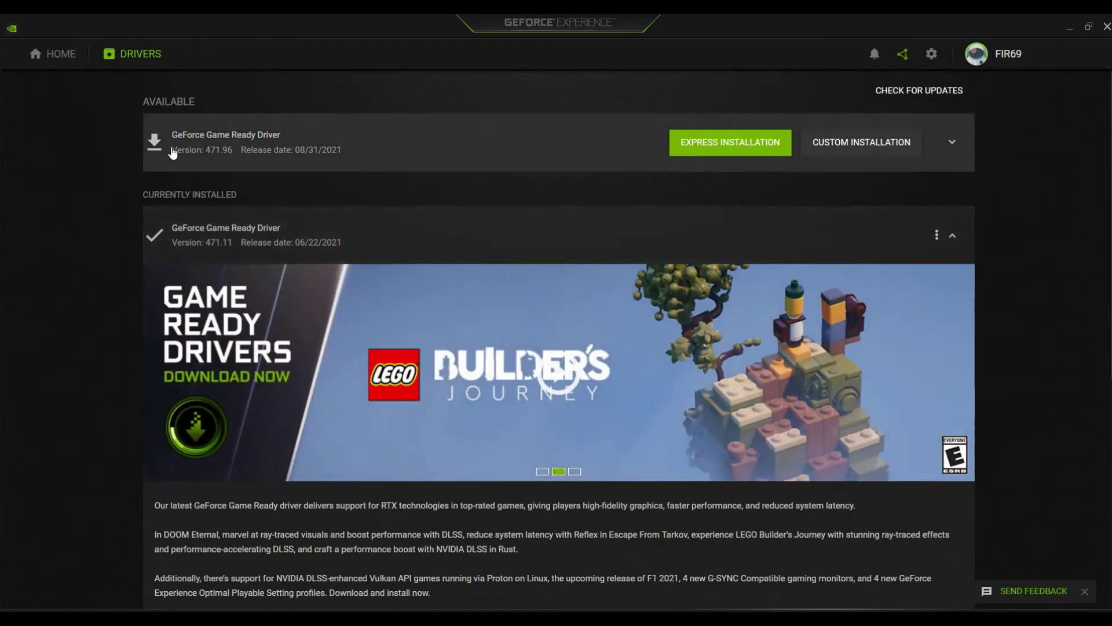
Step: After confirming 471.96 is the available update, switch back to the driver results in Chrome
{"action": "key", "text": "alt+Tab"}
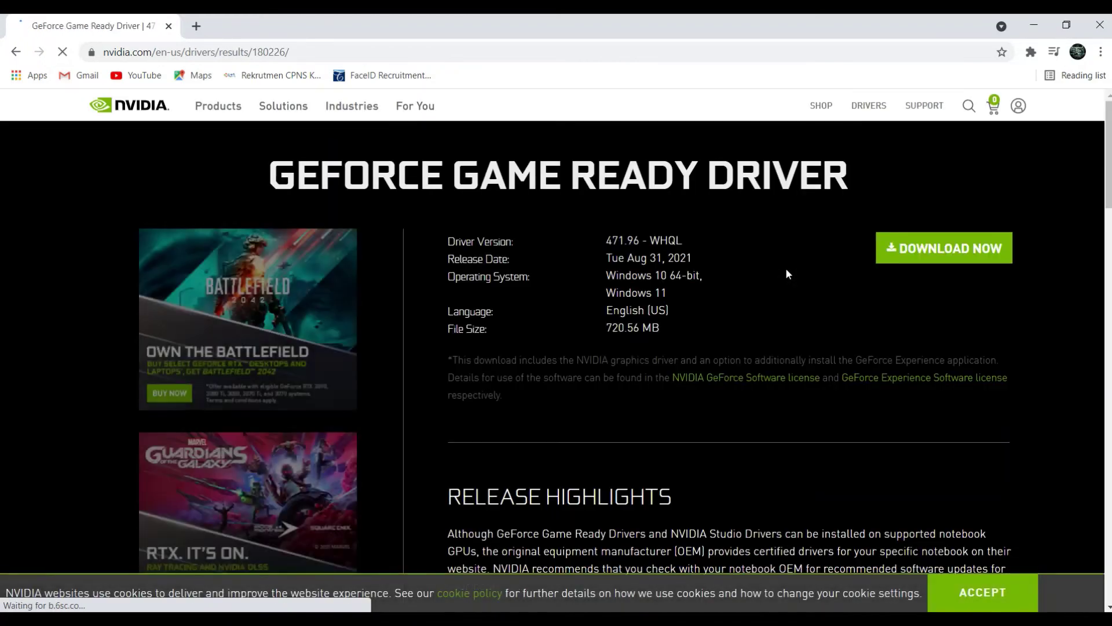
Step: Download the Game Ready Driver 471.96 installer with Download Now and Start Download
{"action": "left_click", "coordinate": [952, 260]}
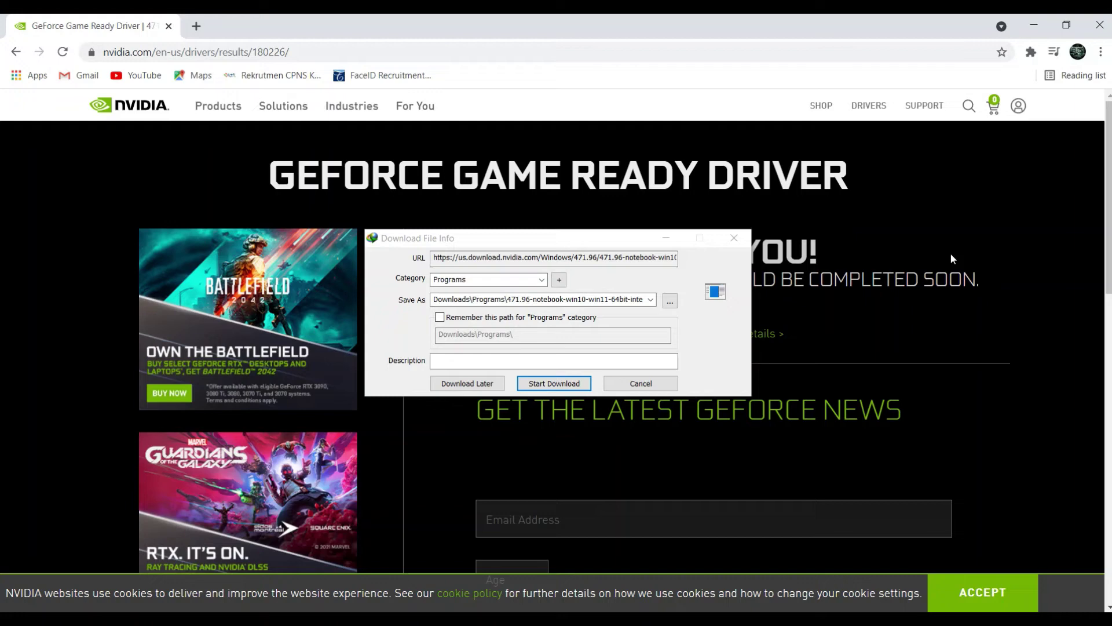
{"action": "left_click", "coordinate": [553, 384]}
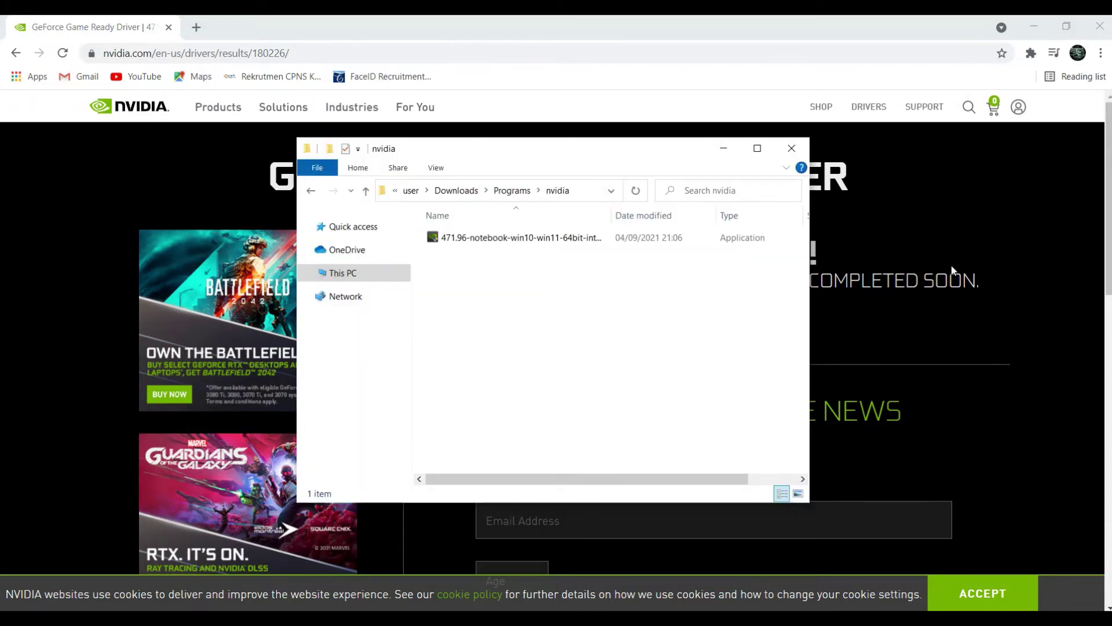
Step: Launch the downloaded 471.96 installer .exe from the Downloads\Programs\nvidia folder
{"action": "double_click", "coordinate": [492, 240]}
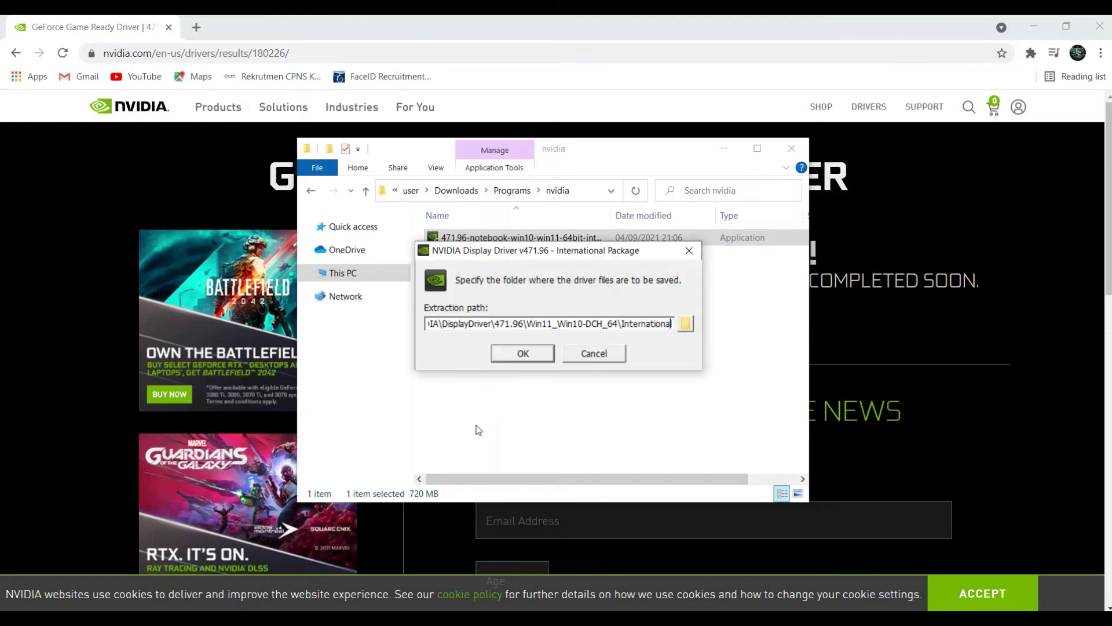
Step: Accept the default extraction path and the license, then run the Express install of driver 471.96
{"action": "left_click", "coordinate": [524, 348]}
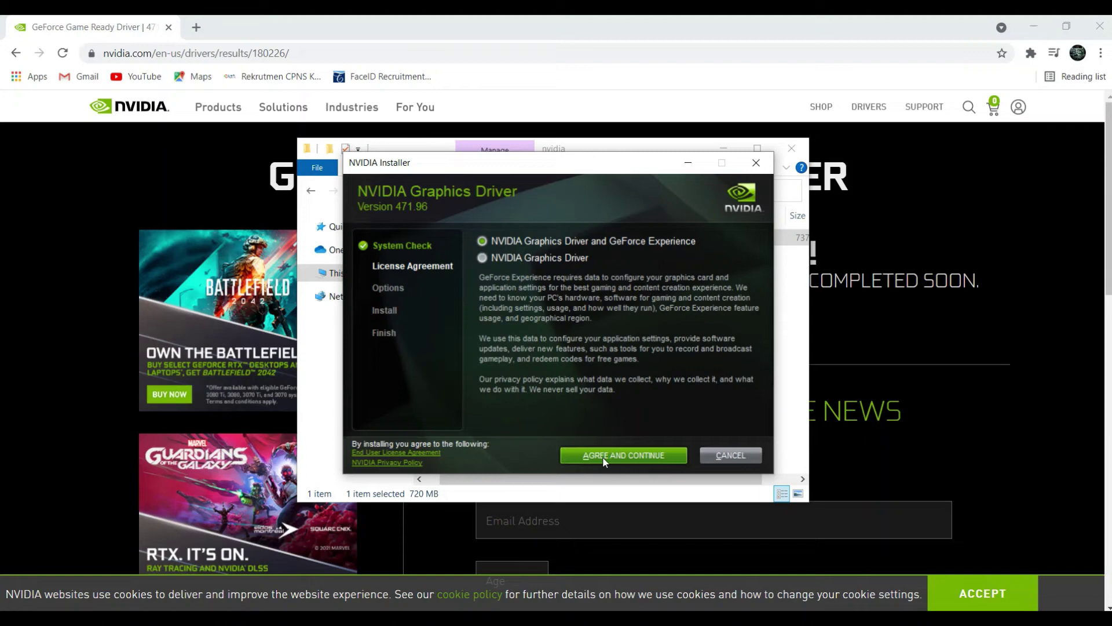
{"action": "left_click", "coordinate": [602, 456]}
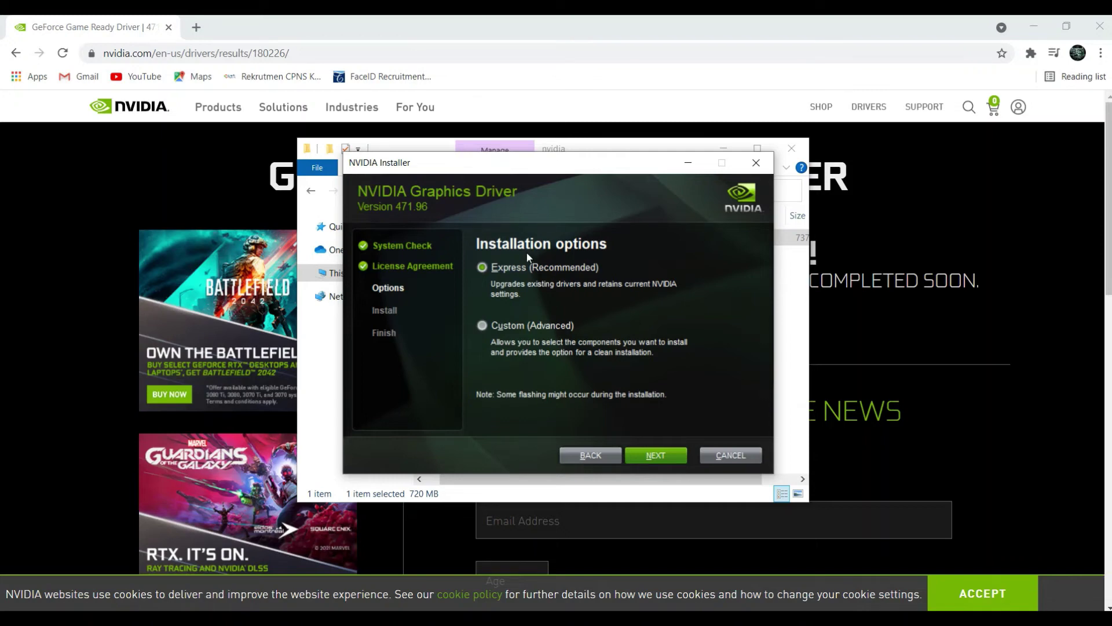
{"action": "left_click", "coordinate": [657, 455]}
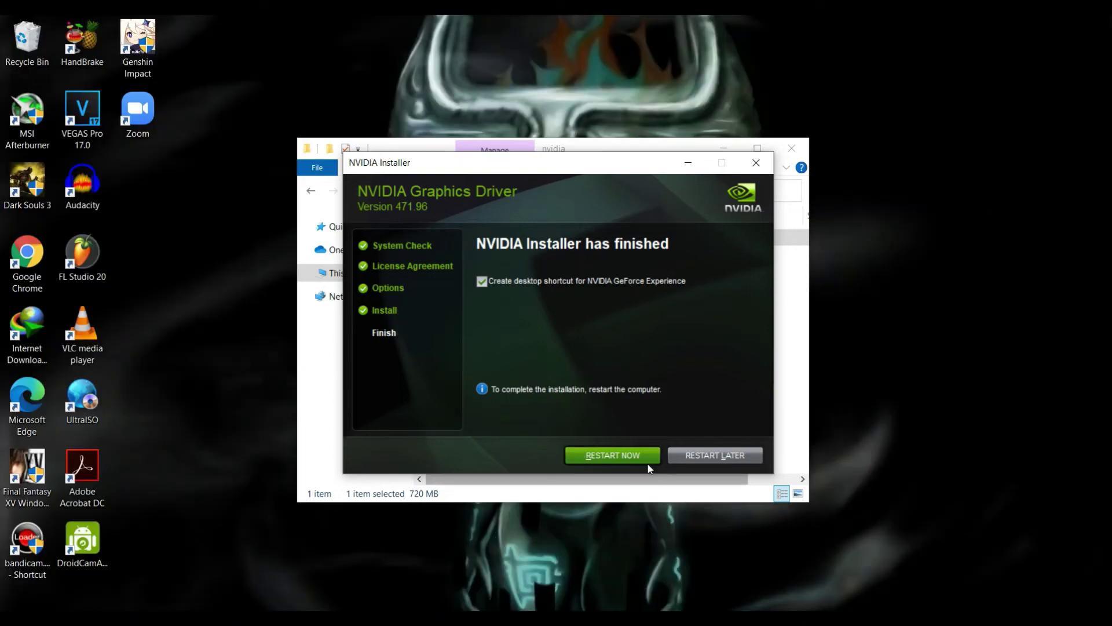
Step: Restart the computer to finish installing, then launch NVIDIA Control Panel from the desktop menu
{"action": "left_click", "coordinate": [636, 458]}
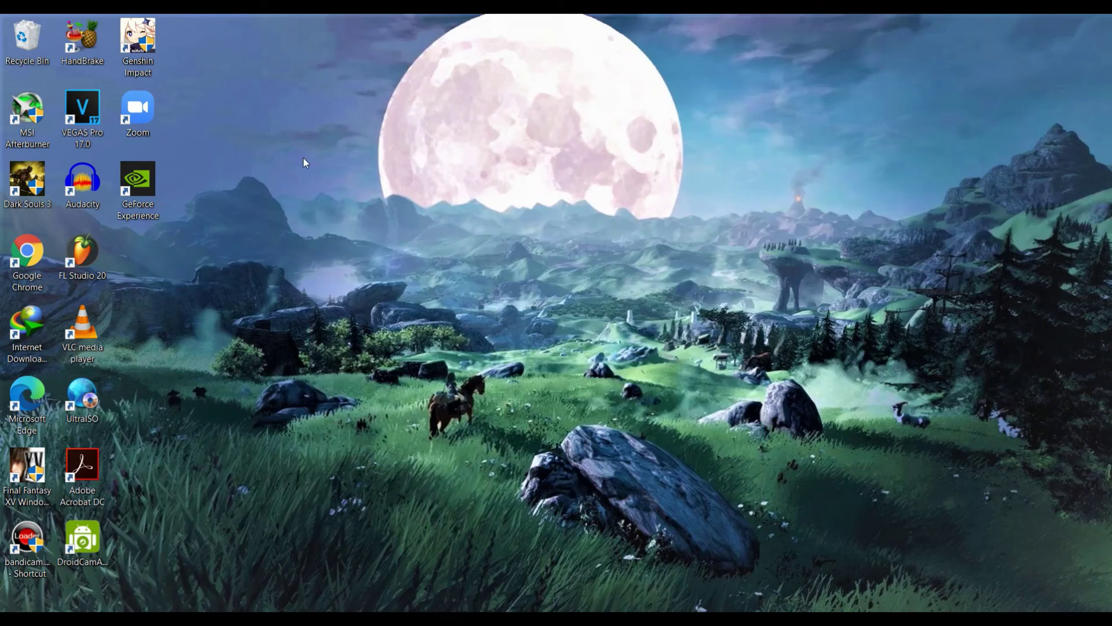
{"action": "right_click", "coordinate": [303, 158]}
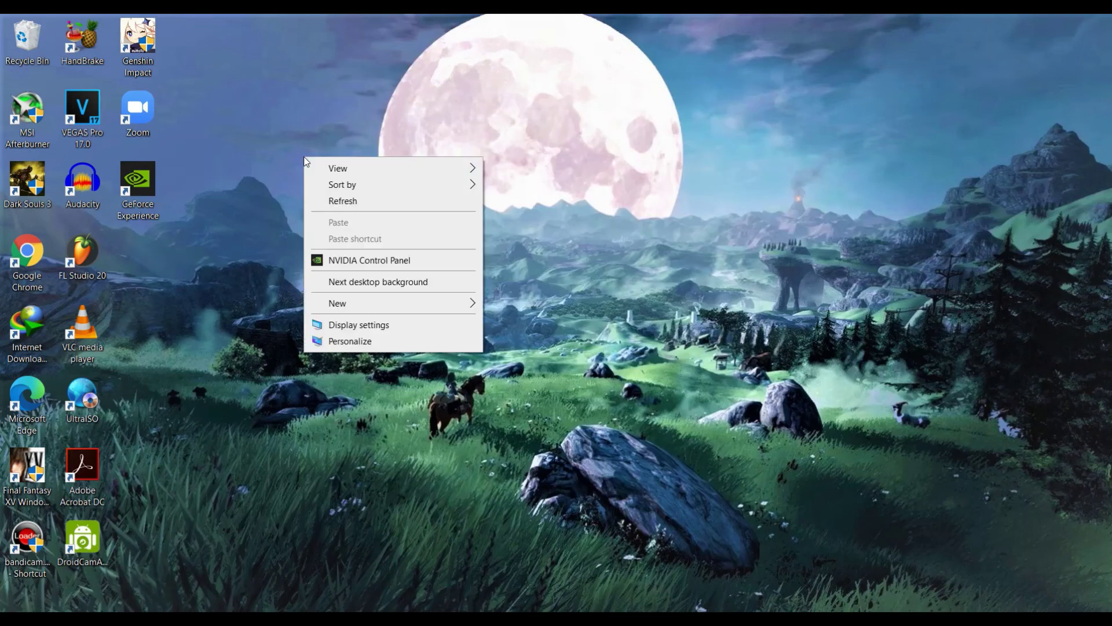
{"action": "left_click", "coordinate": [413, 263]}
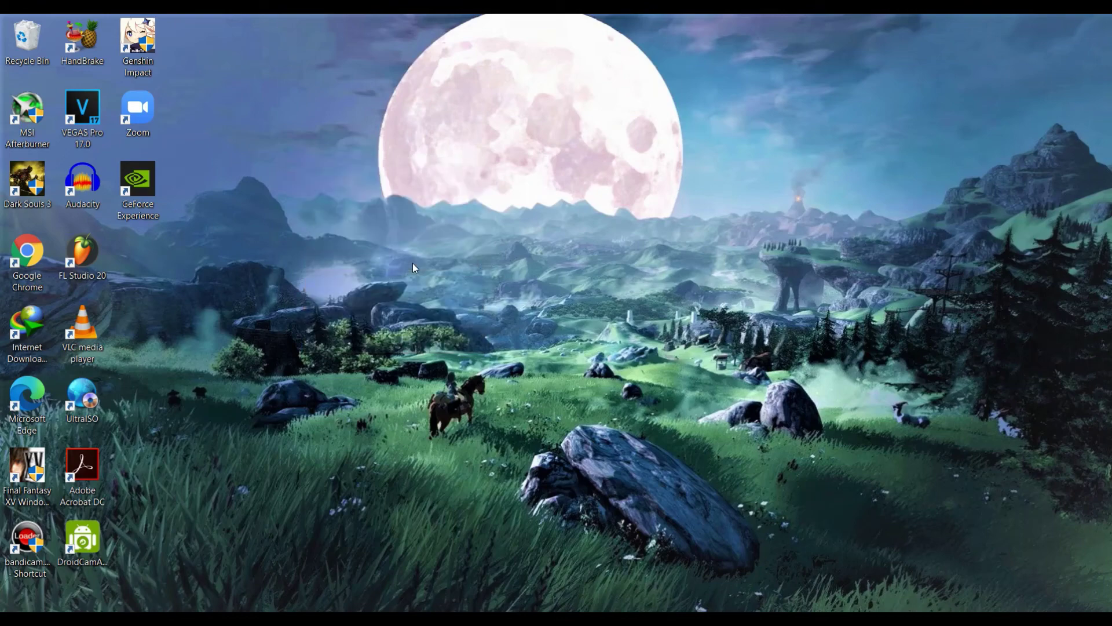